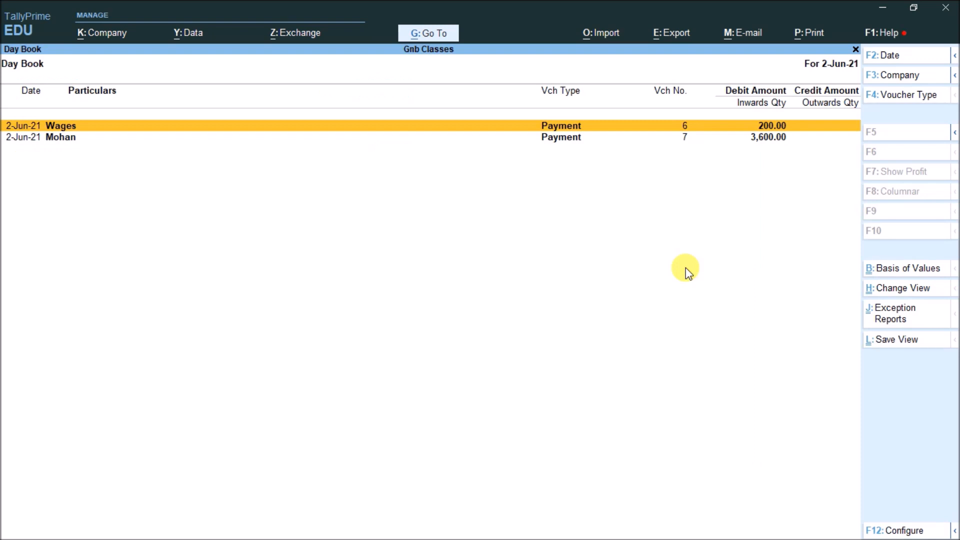
Step: Change the Day Book period to run from 1-4 to 1-8
key("alt+F2")
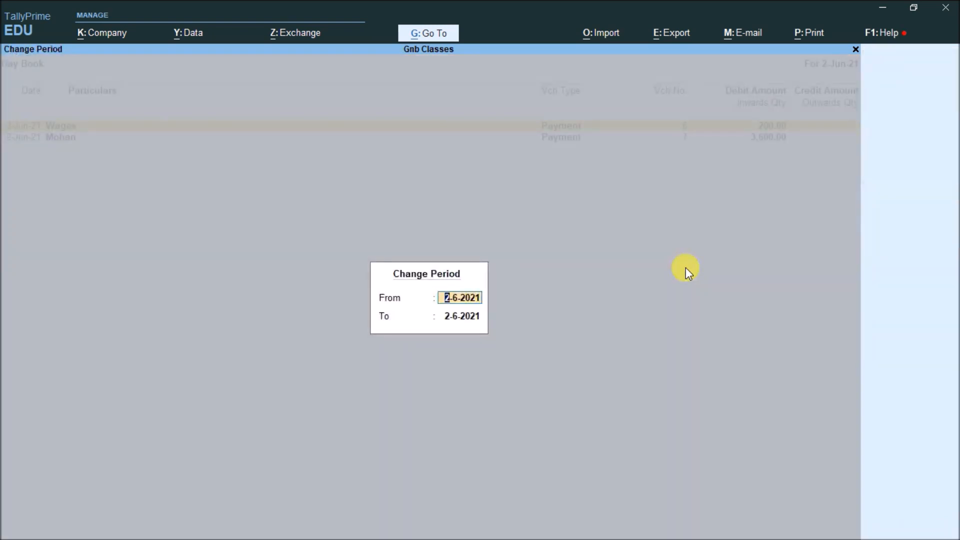
type("1-4")
key("Return")
type("1-8")
key("Return")
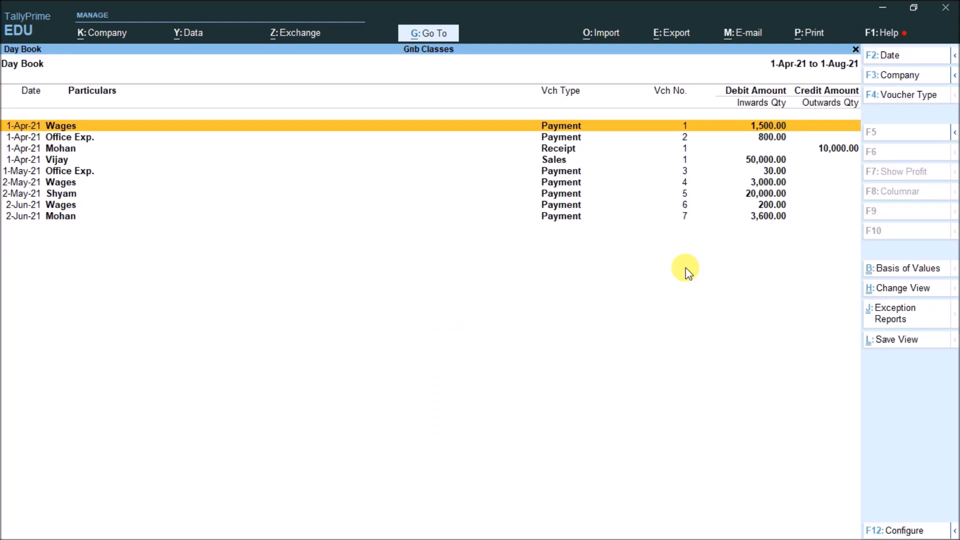
Step: Open the 1-Apr-21 sales voucher in the Day Book for alteration
key("Down")
key("Down")
key("Down")
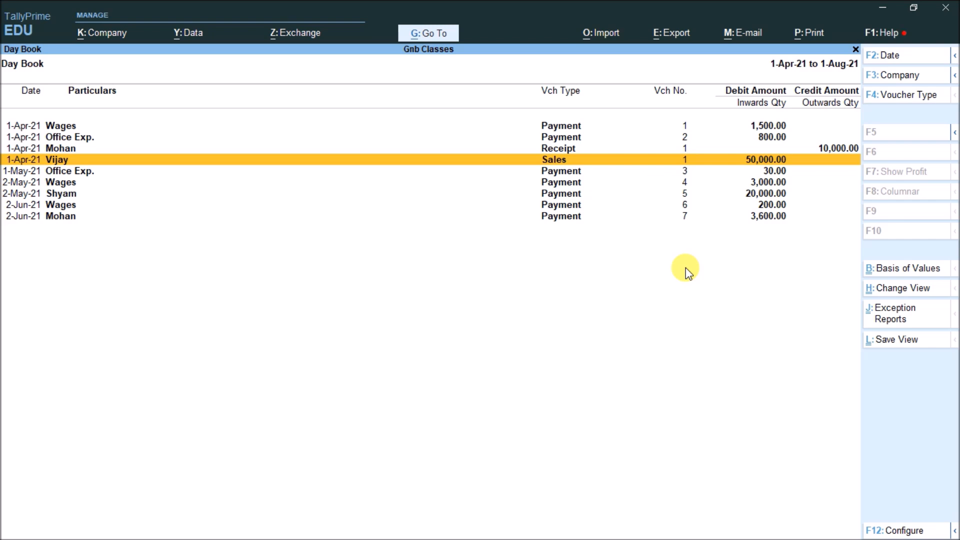
key("Return")
Step: Keep the sales voucher's existing dispatch, order and party details and proceed to its item line
key("Return")
key("Return")
key("Return")
key("Return")
key("Return")
key("Return")
key("Return")
key("Return")
key("Return")
key("Return")
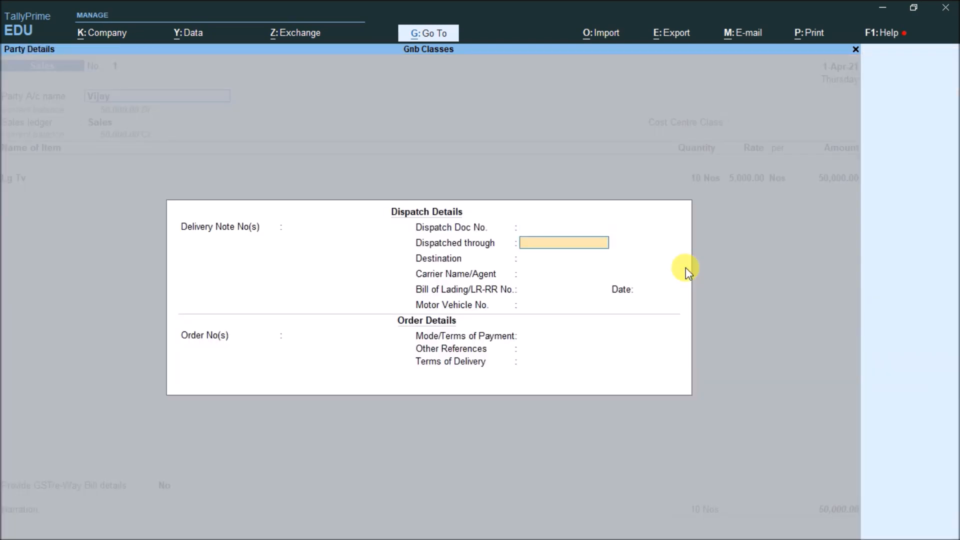
key("Return")
key("Return")
key("Return")
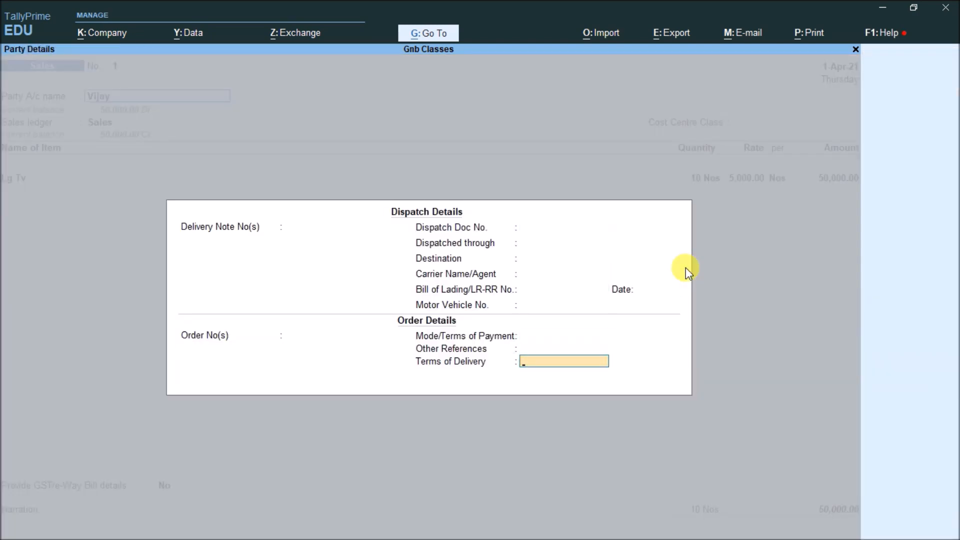
key("Return")
key("Return")
key("Return")
key("Return")
key("Return")
key("Return")
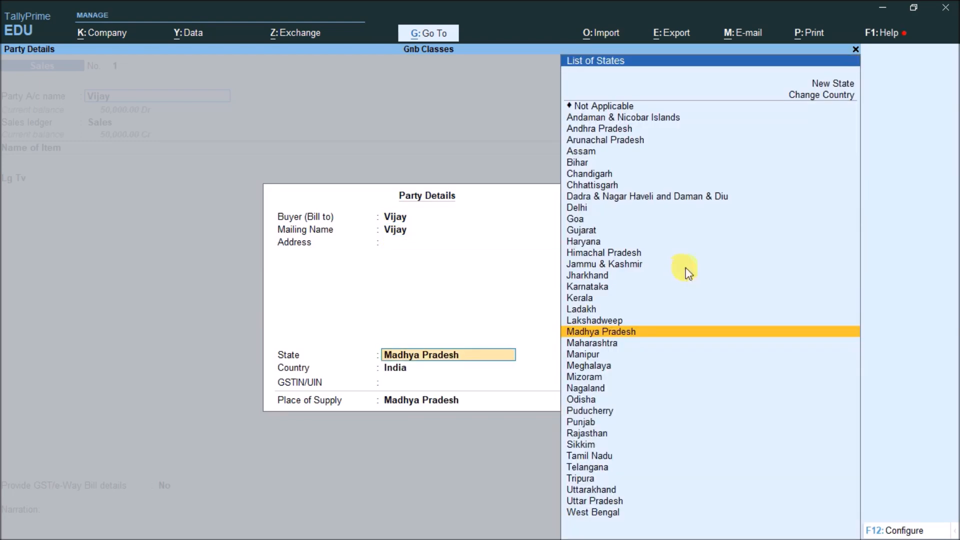
key("Return")
key("Return")
key("Return")
key("Return")
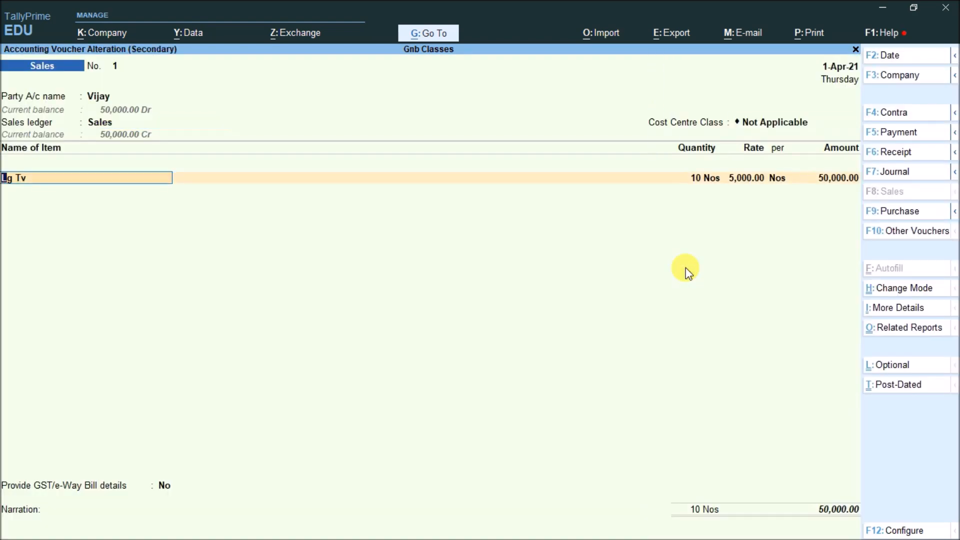
Step: Keep the Lg Tv item line as entered and proceed to the due date of New Ref 1 in the bill-wise details
key("Return")
key("Return")
key("Return")
key("Return")
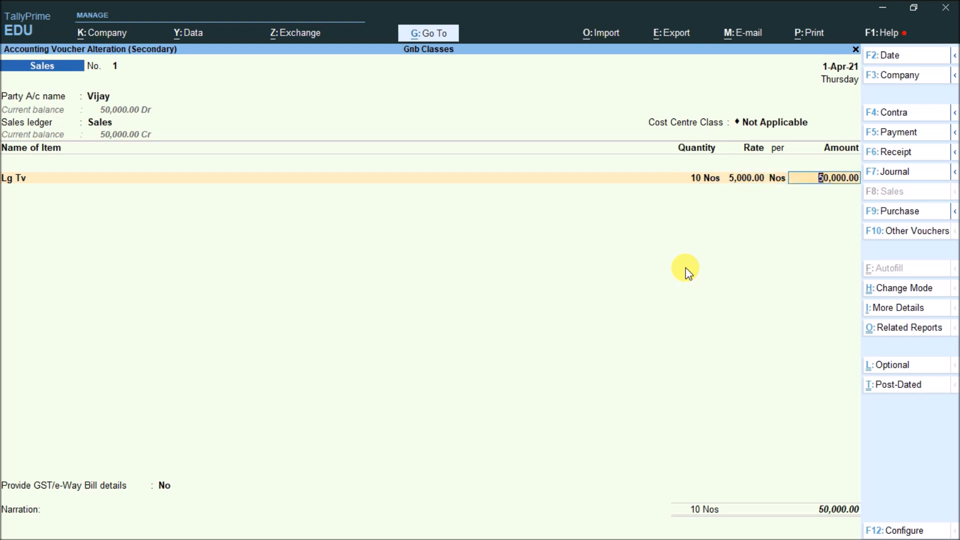
key("Return")
key("Return")
key("Return")
key("Return")
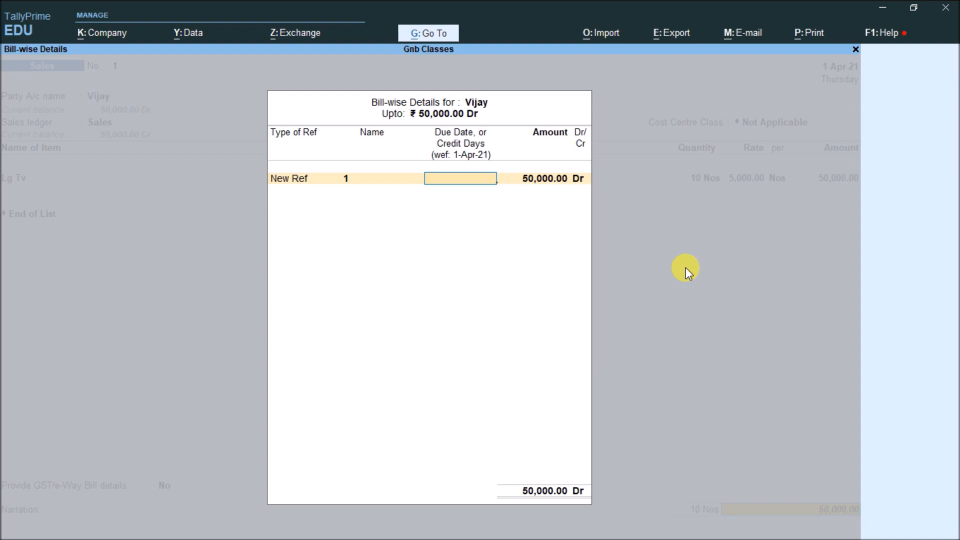
Step: Give the bill reference a credit period of 10 days and save the altered sales voucher
type("10")
key("Return")
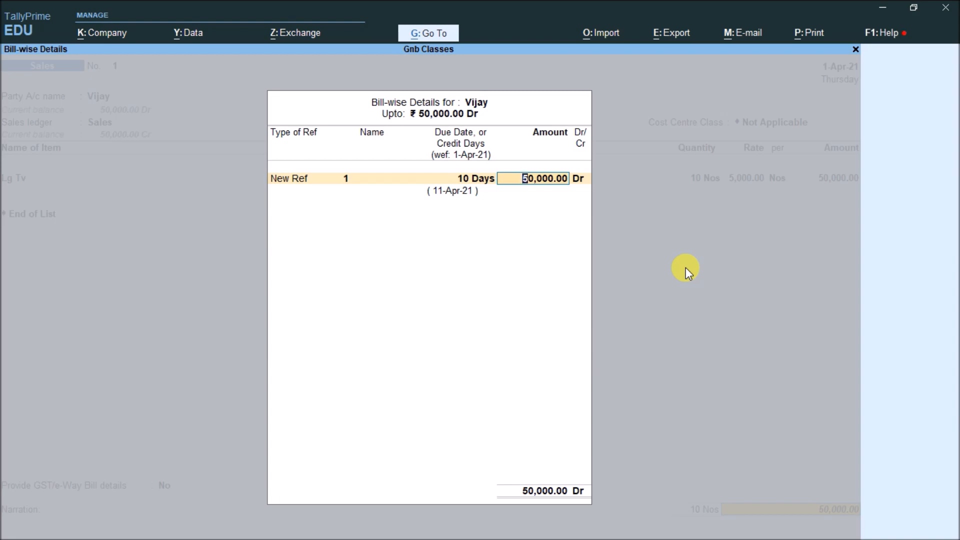
key("Return")
key("Return")
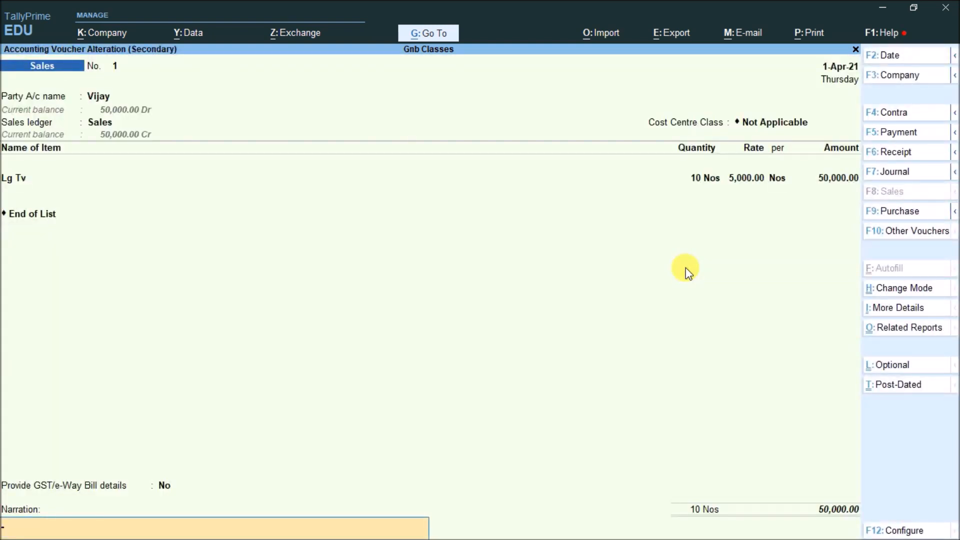
key("Return")
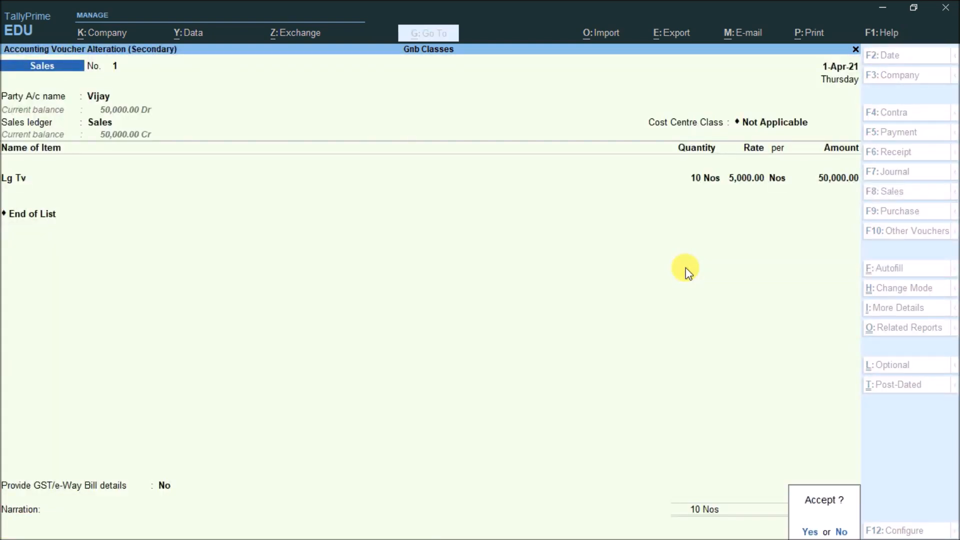
key("Return")
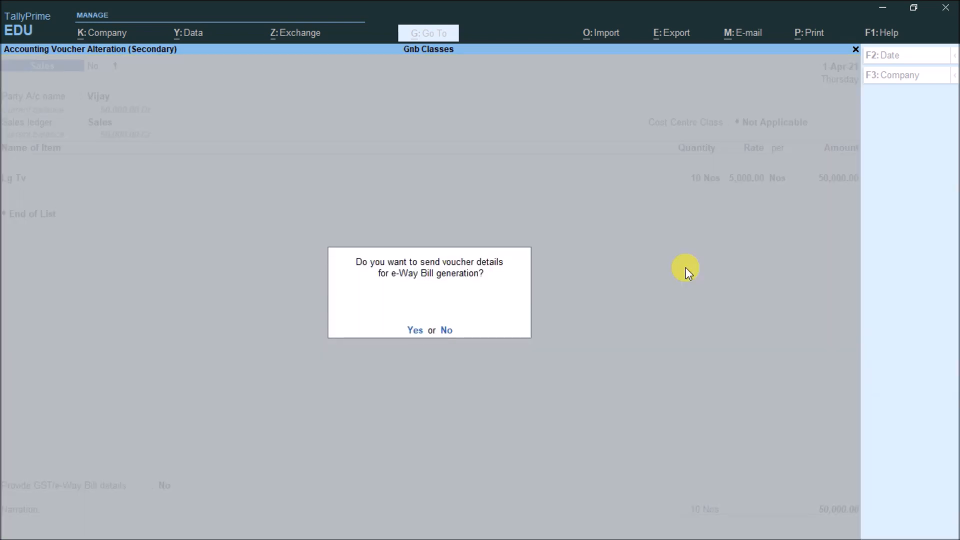
key("Return")
key("Return")
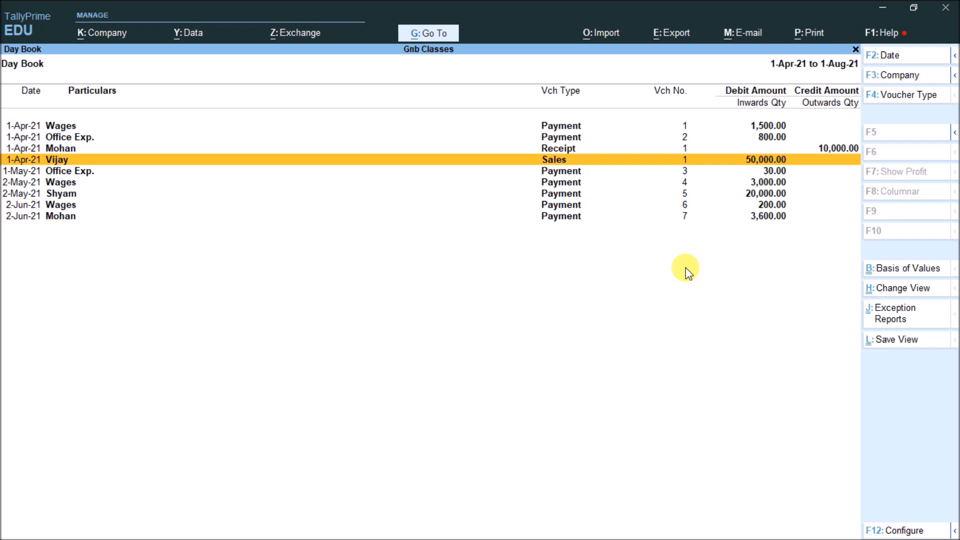
Step: Leave the Day Book and open the list of additional reports
key("Escape")
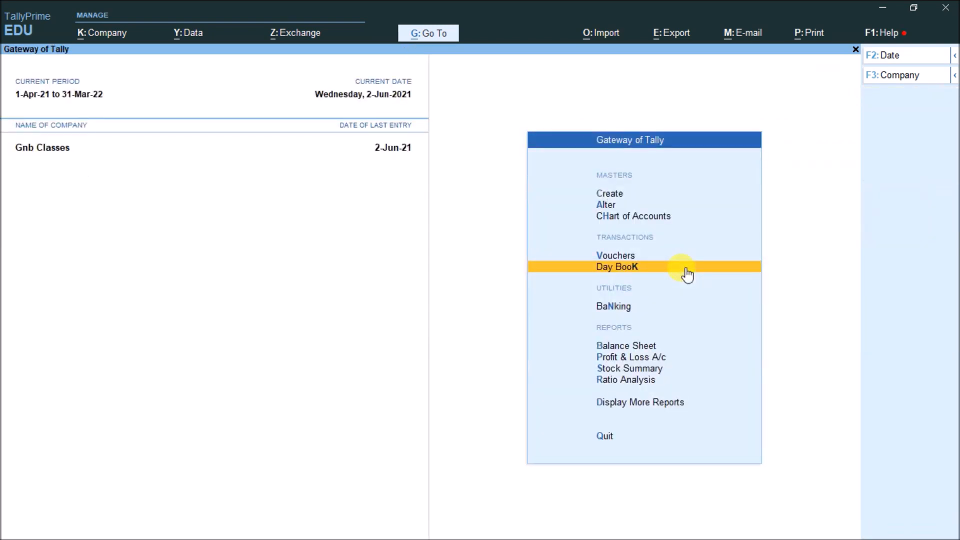
key("Down")
key("Down")
key("Down")
key("Down")
key("Down")
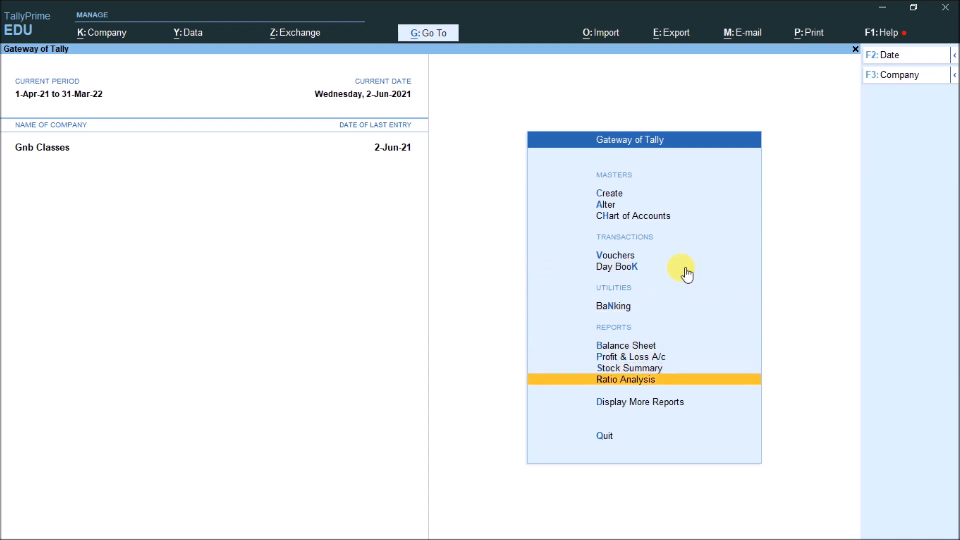
key("Down")
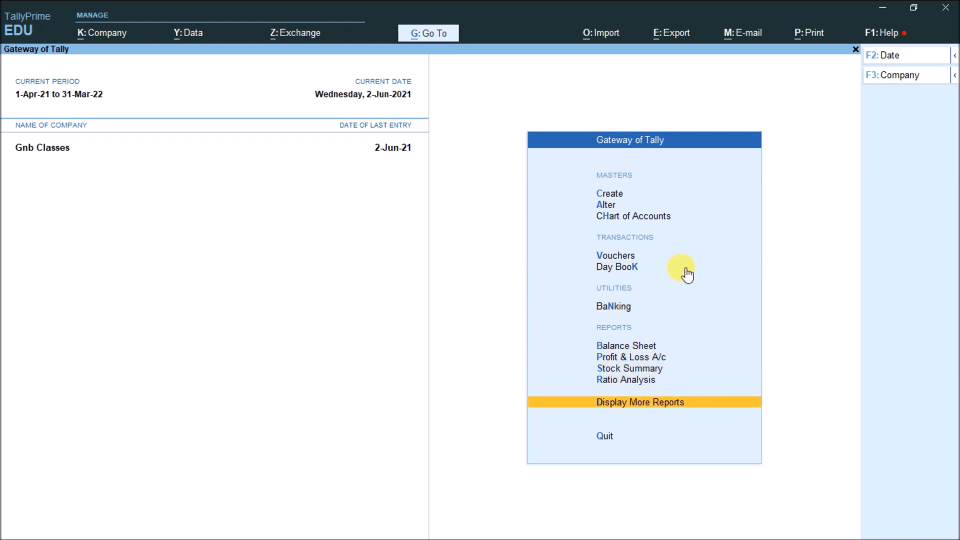
key("Return")
Step: Open the Outstandings reports within the Statements of Accounts
key("Down")
key("Down")
key("Down")
key("Down")
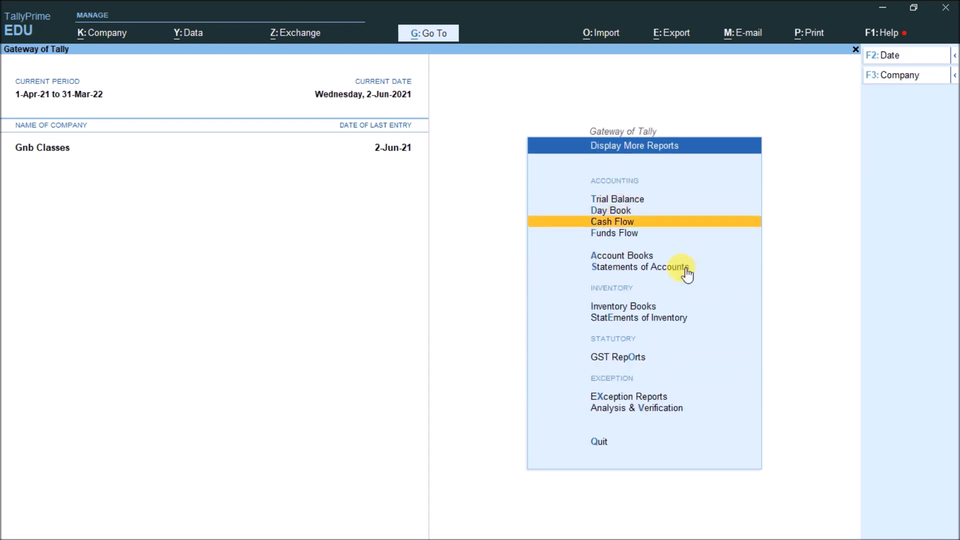
key("Down")
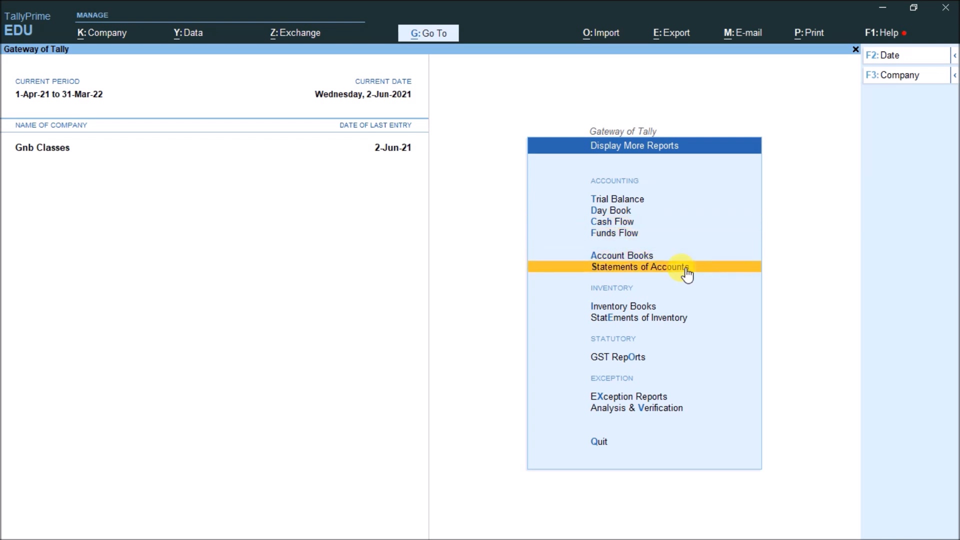
key("Return")
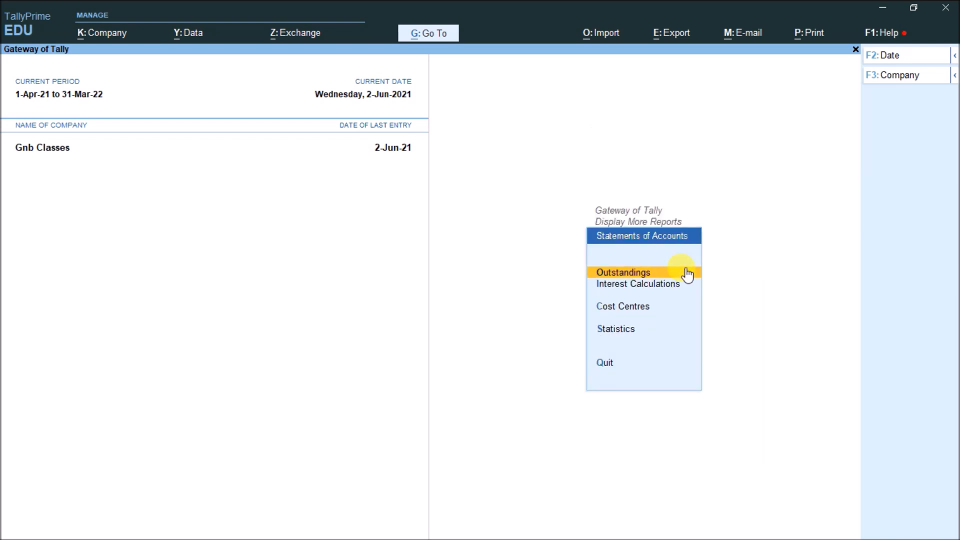
key("Return")
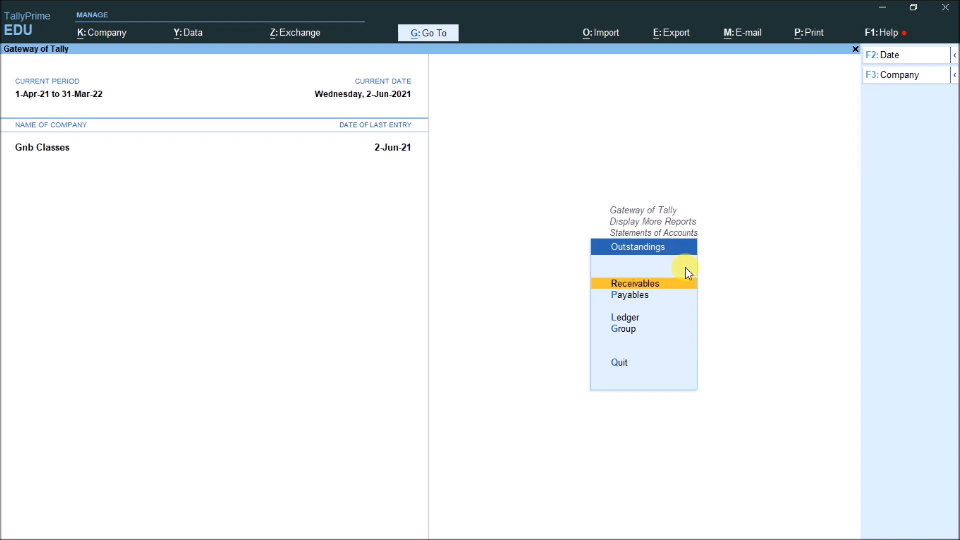
Step: Display the ledger outstandings report for the customer's ledger
key("Down")
key("Down")
key("Up")
key("Up")
key("Down")
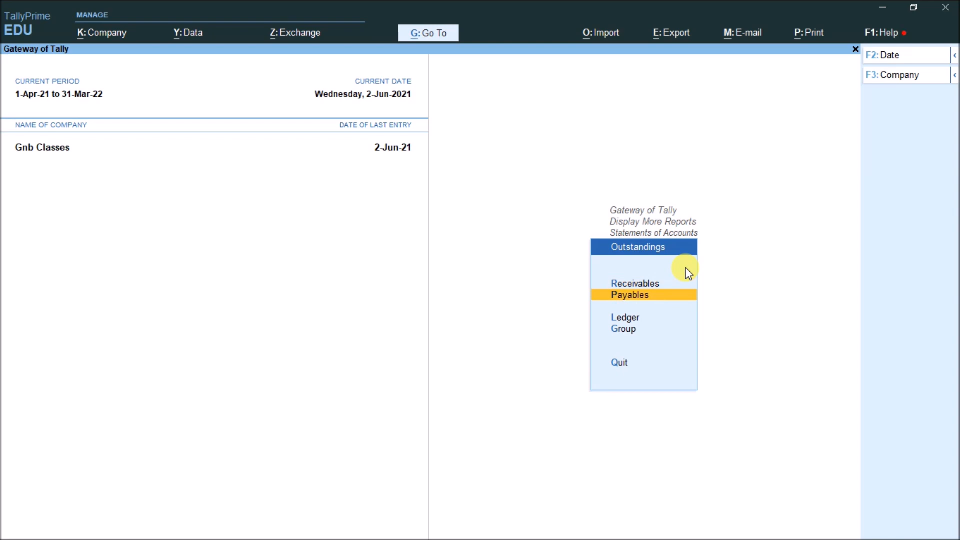
key("Down")
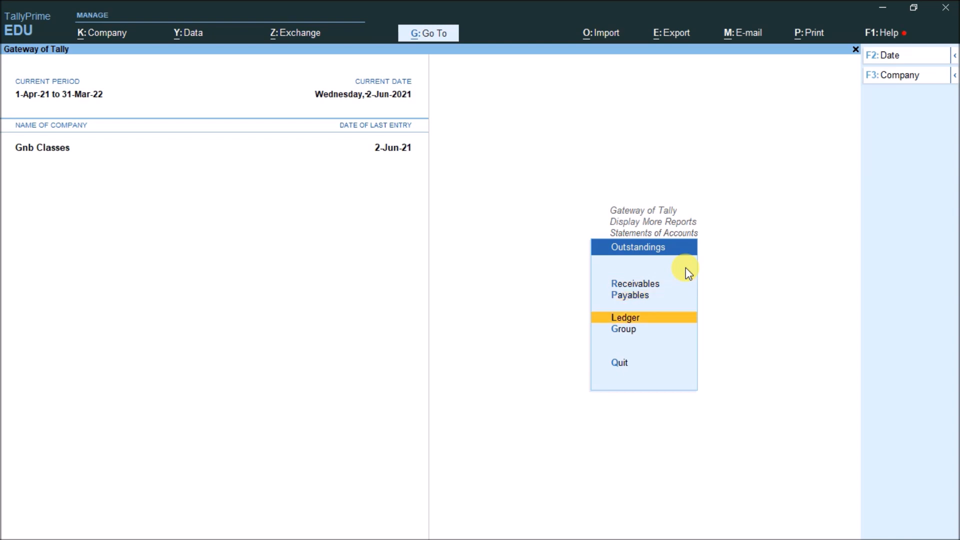
key("Return")
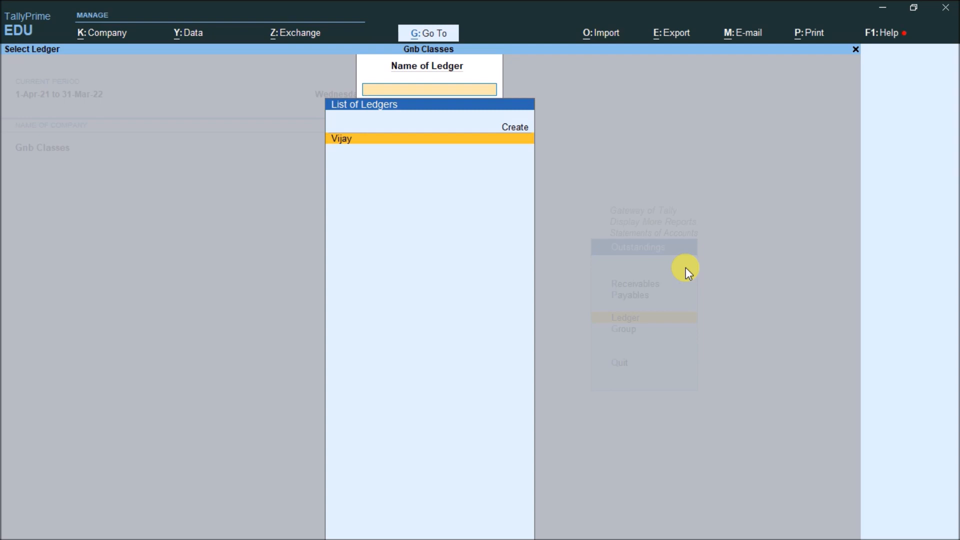
key("Return")
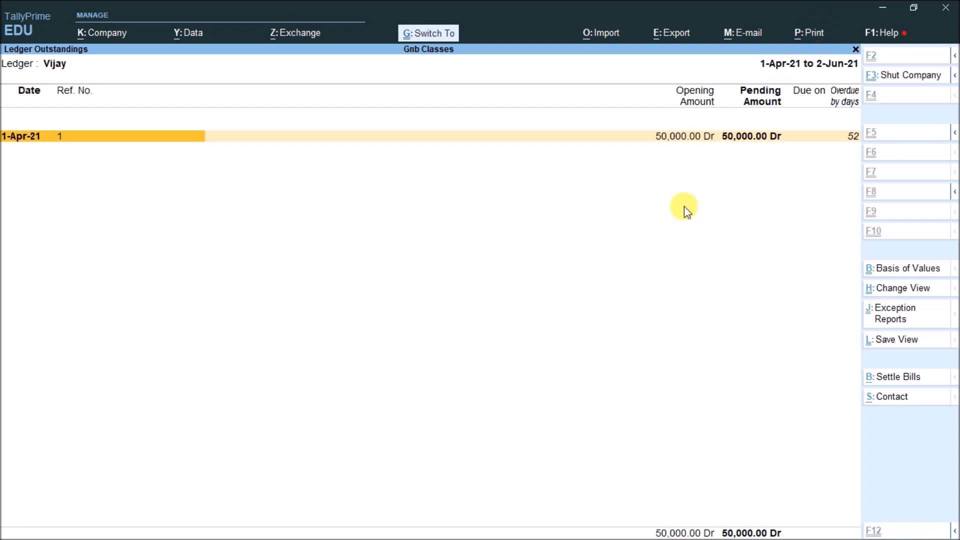
Step: In the print configuration of the ledger outstandings, set the report type to Reminder Letter
key("ctrl+p")
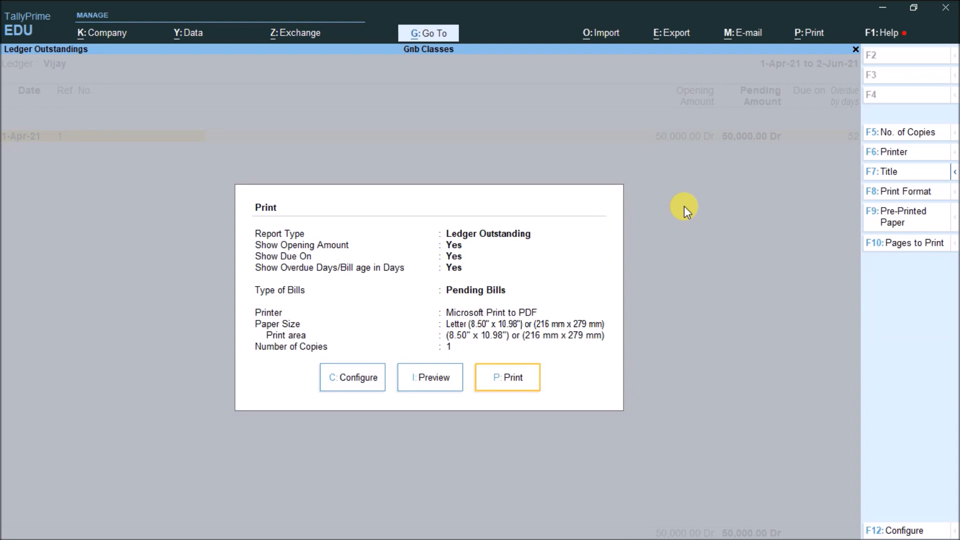
key("Right")
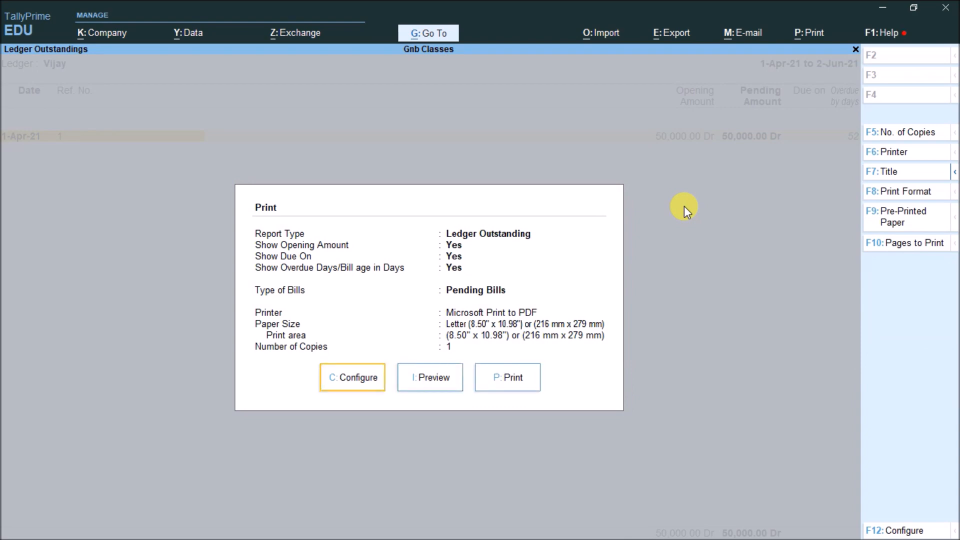
key("Return")
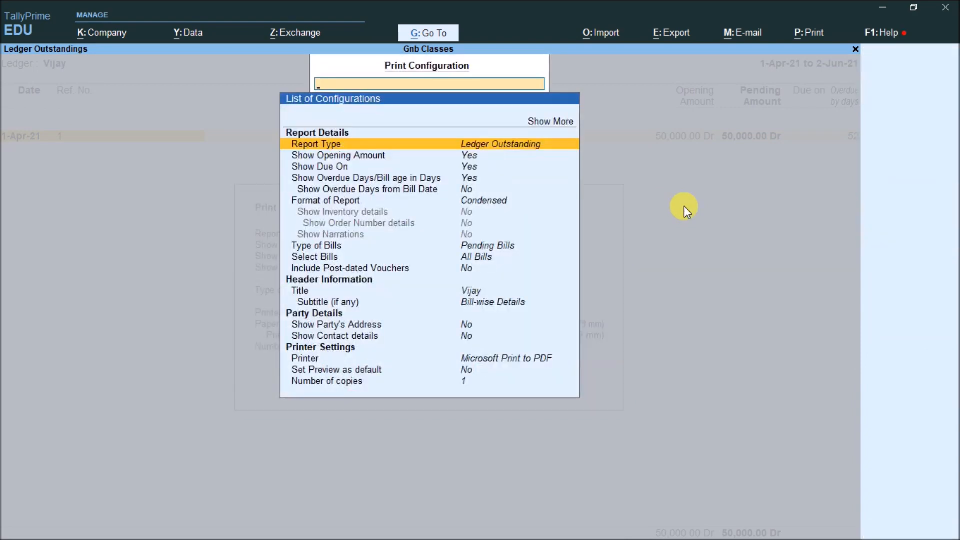
key("Return")
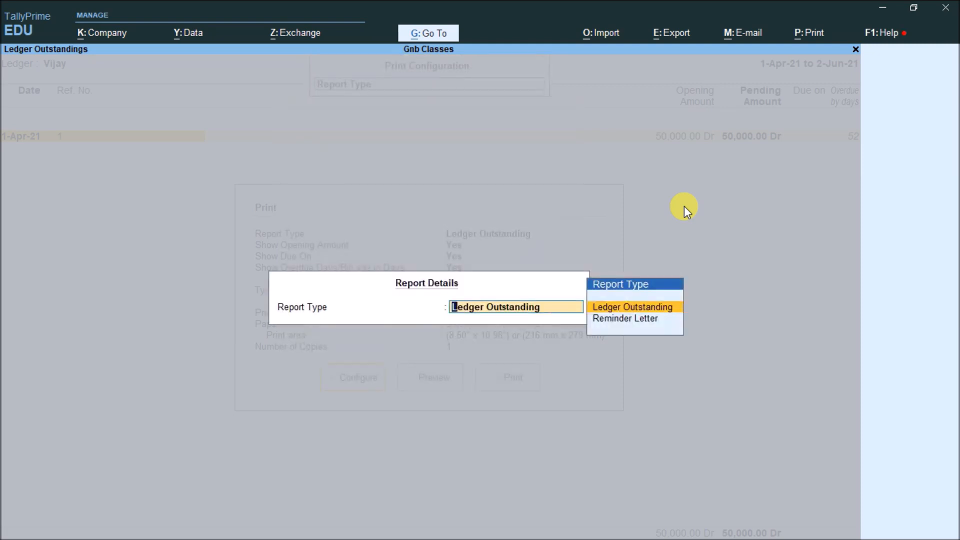
key("Down")
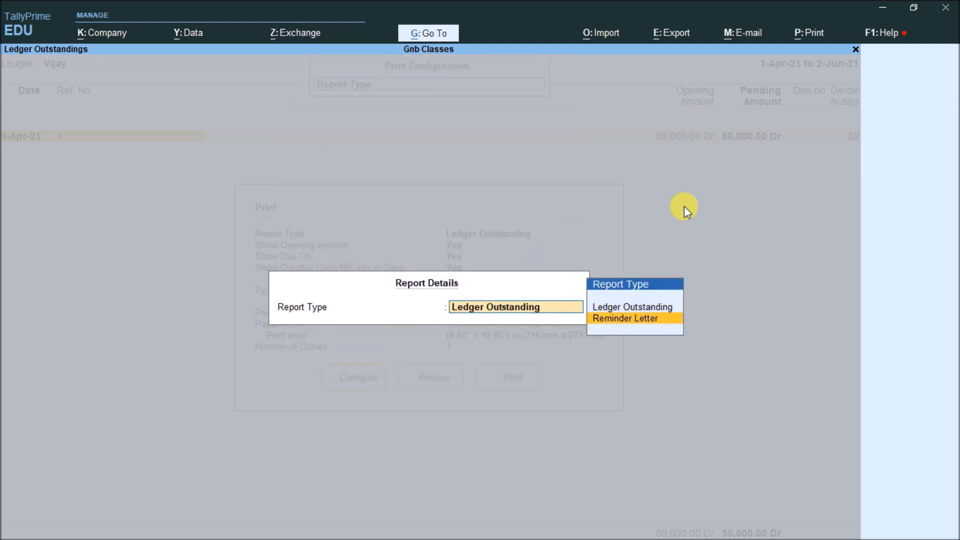
key("Return")
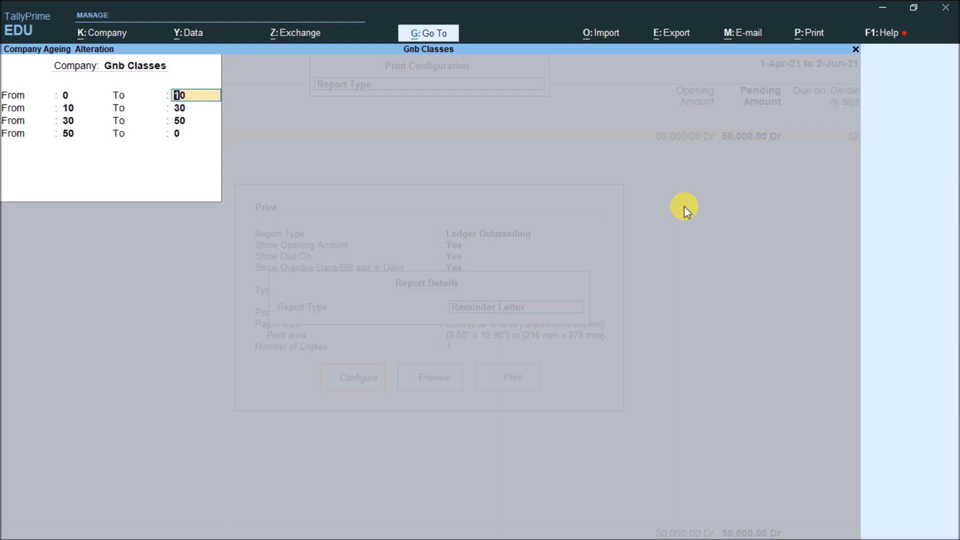
Step: Set the company's ageing periods to 0–50, 50–100, 100–200 and from 200 days onwards, and accept them
key("Return")
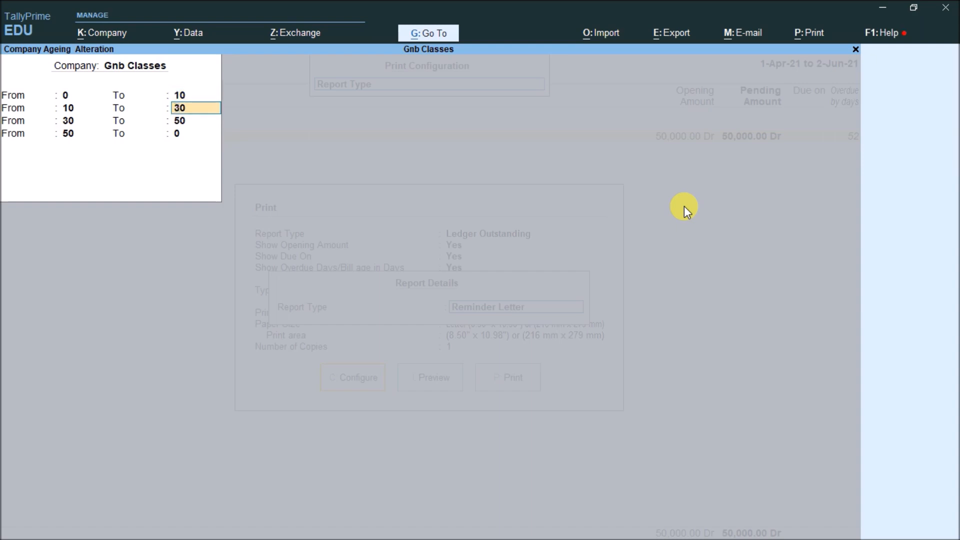
key("Return")
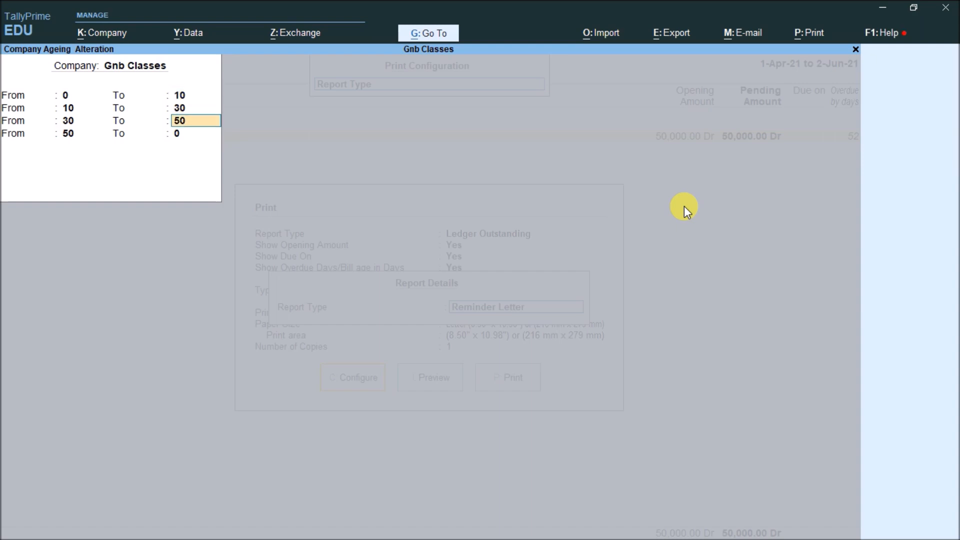
key("Return")
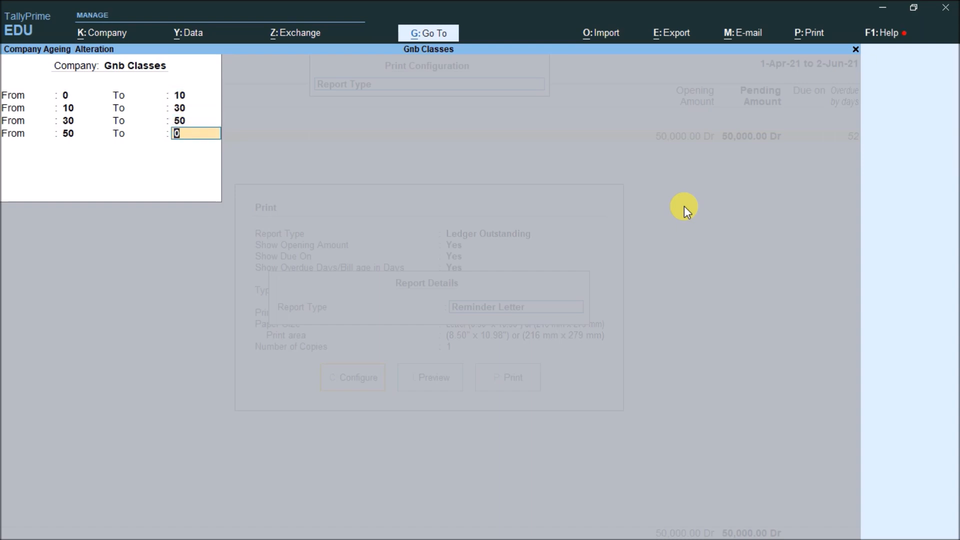
key("Up")
key("Up")
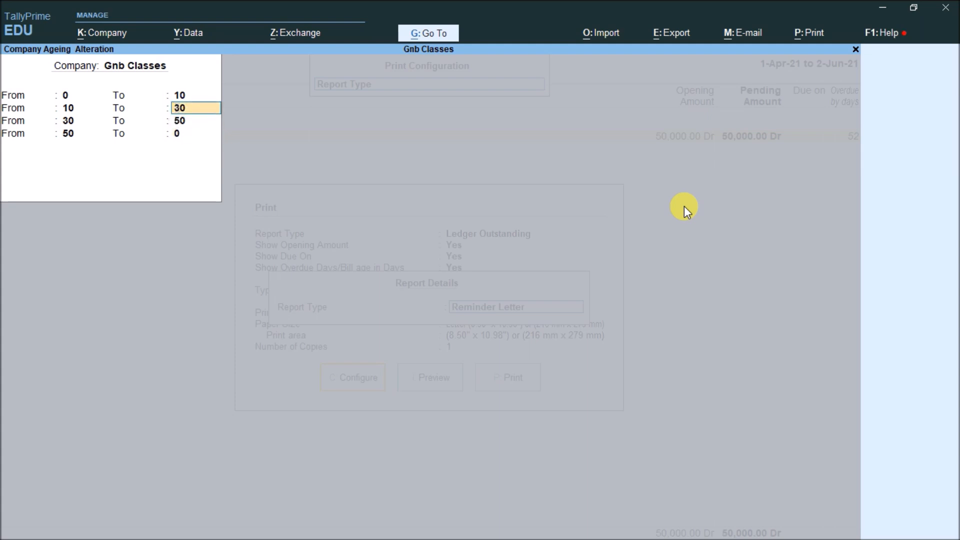
key("Down")
key("Up")
key("Up")
type("50")
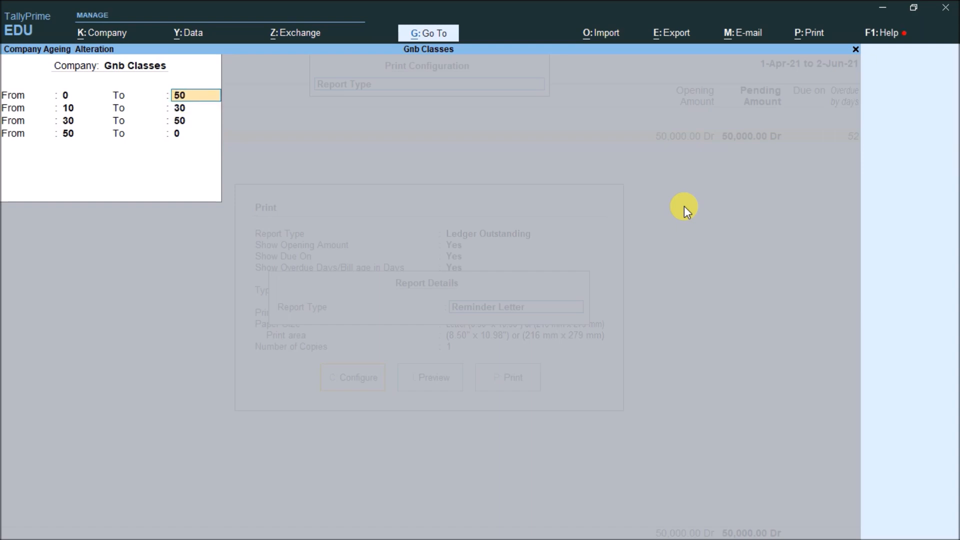
key("Return")
key("Return")
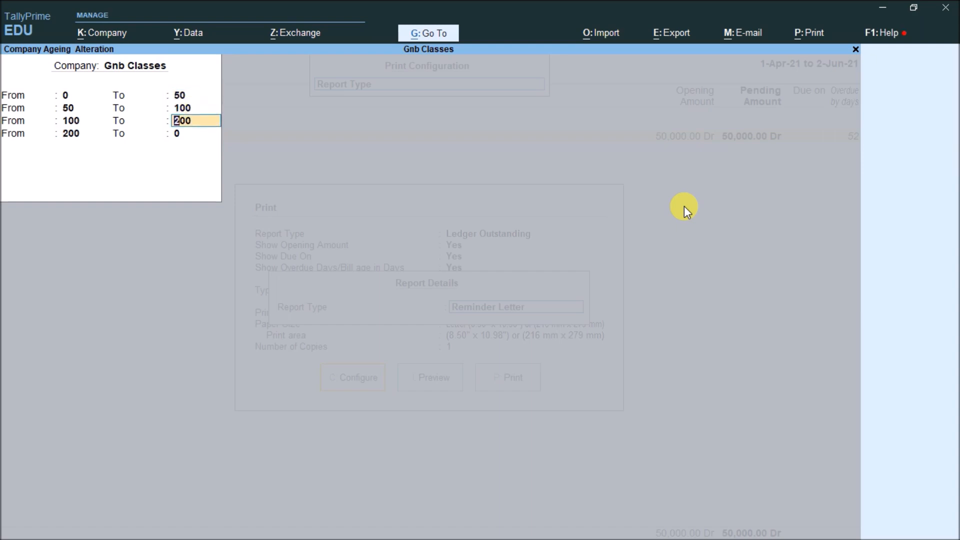
key("Return")
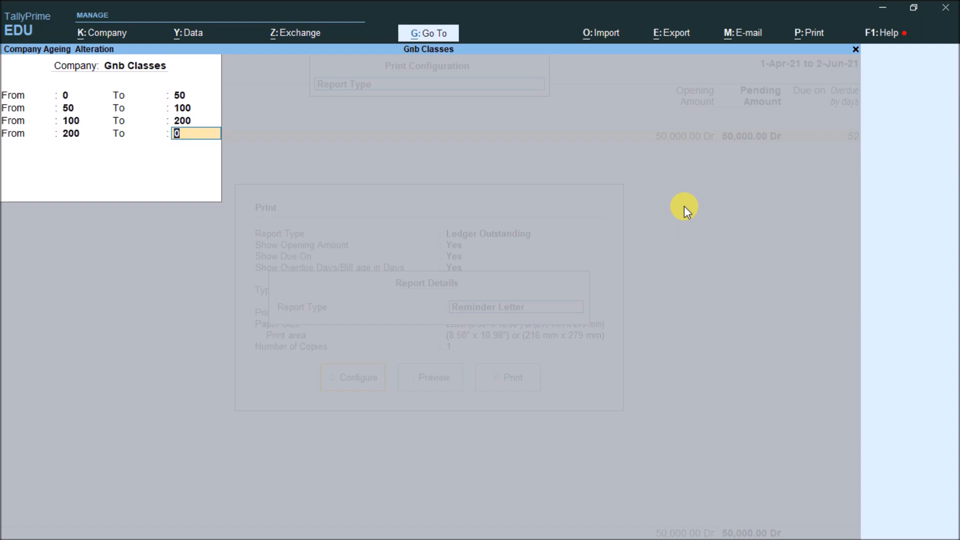
key("Return")
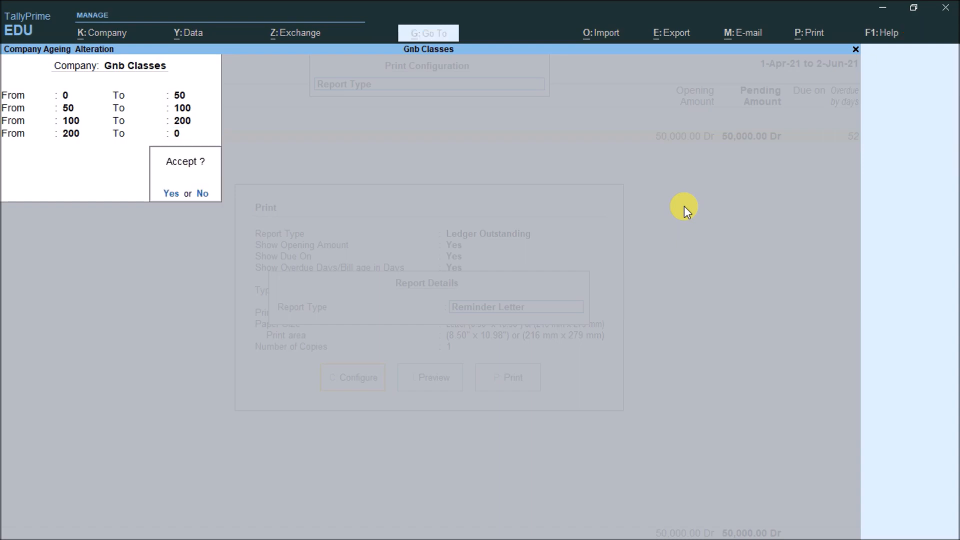
key("Return")
Step: Review the first and second paragraph texts in the Reminder Letter information, accept them as they are, and leave the print configuration
key("Down")
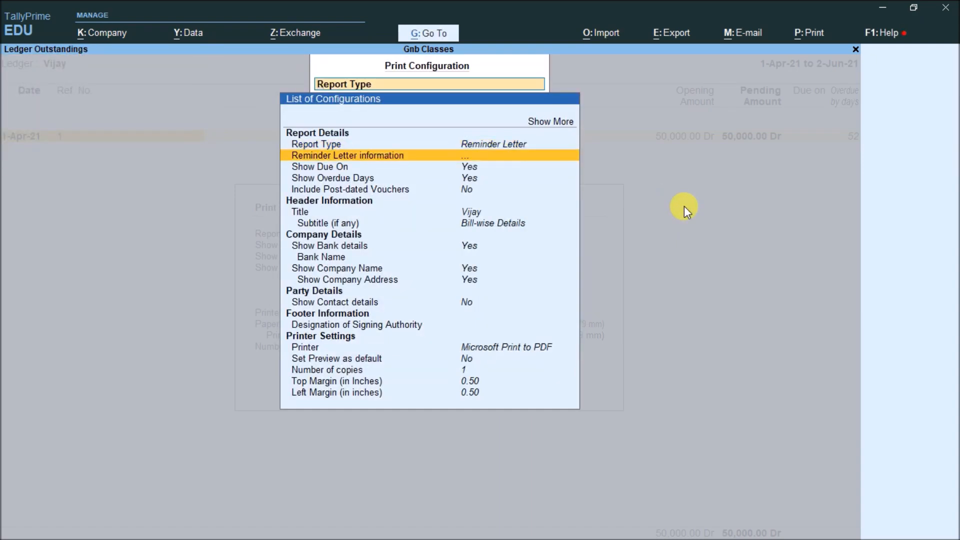
key("Return")
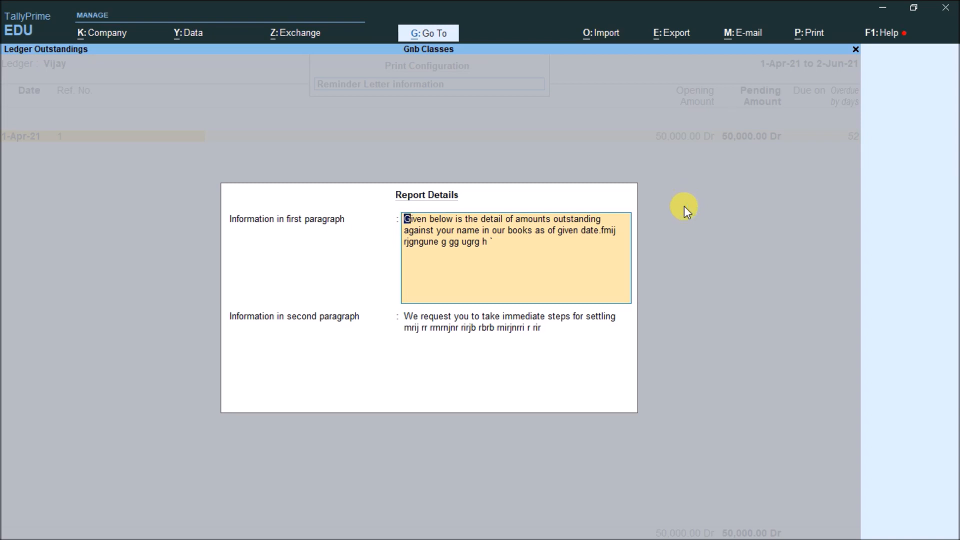
key("Return")
key("Return")
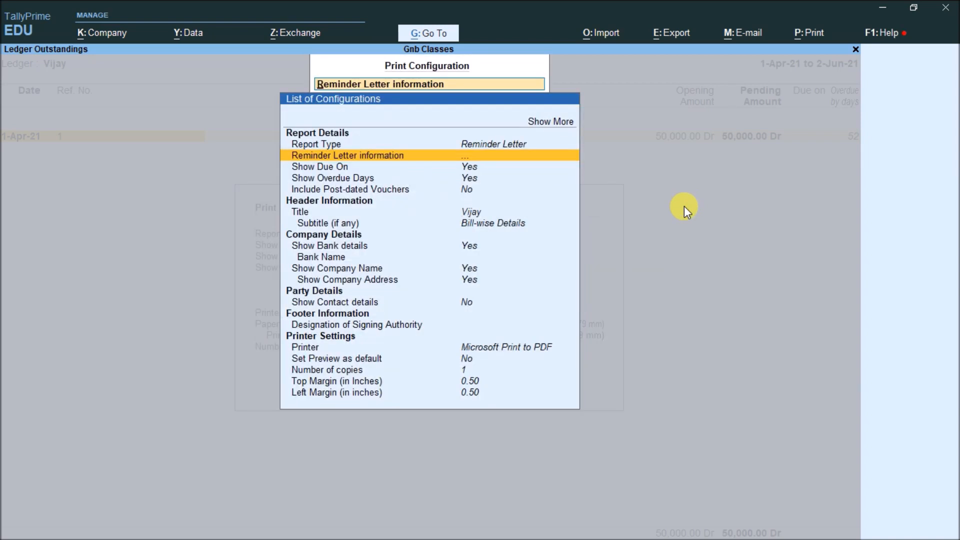
key("Escape")
Step: Preview the reminder letter, examine its paragraphs and ageing columns in the zoomed view, and return to the full-page preview
key("Left")
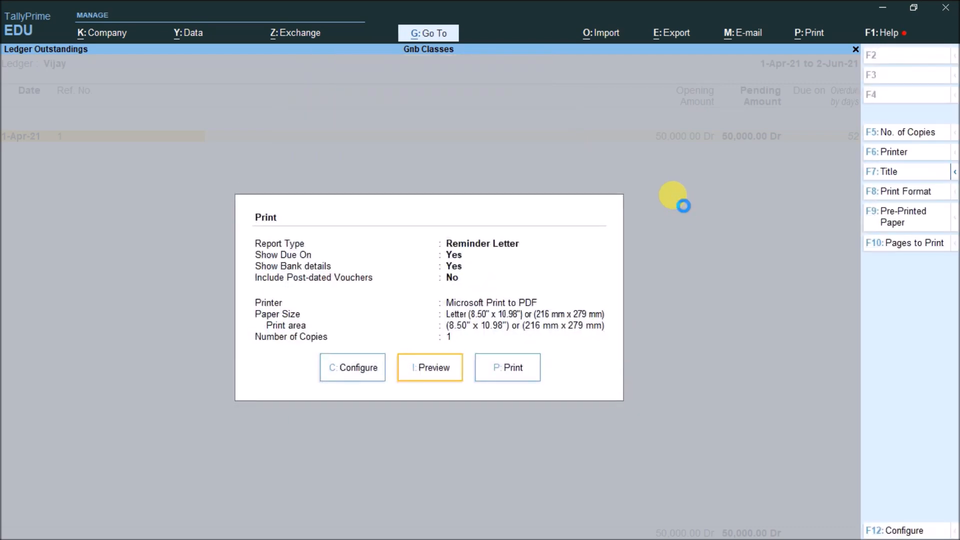
key("Return")
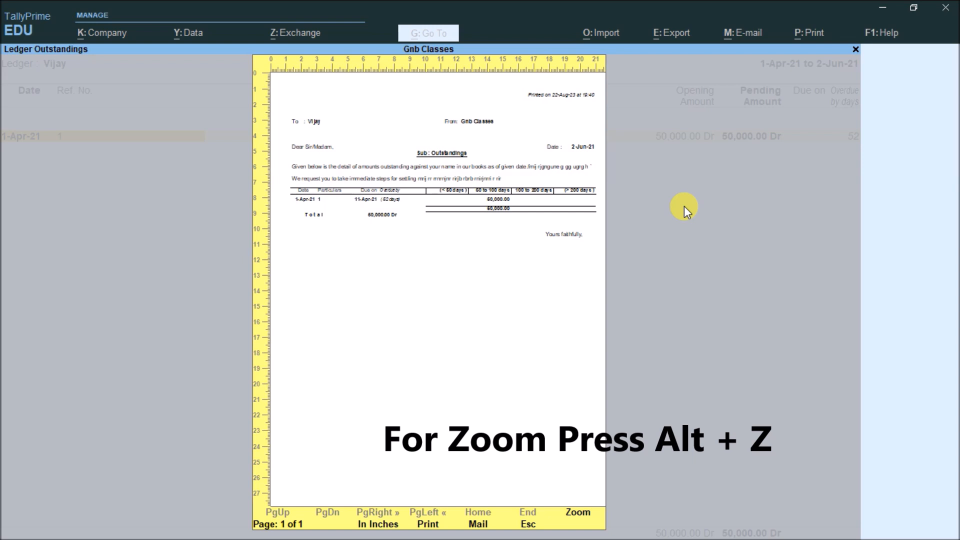
key("alt+z")
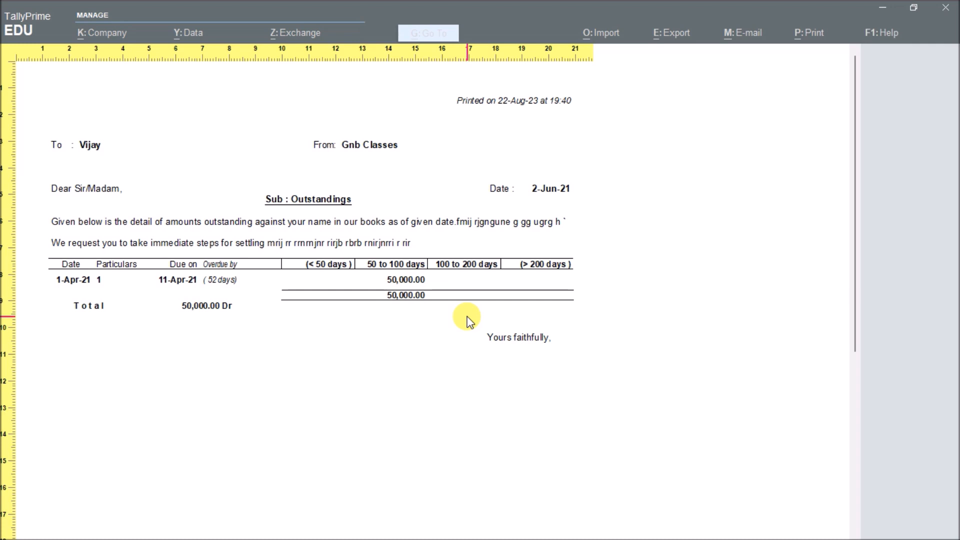
key("Escape")
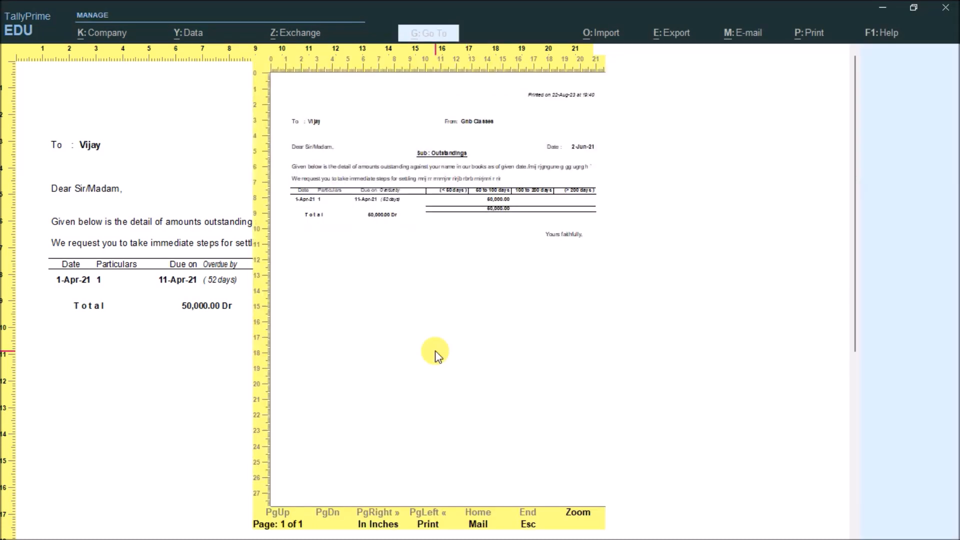